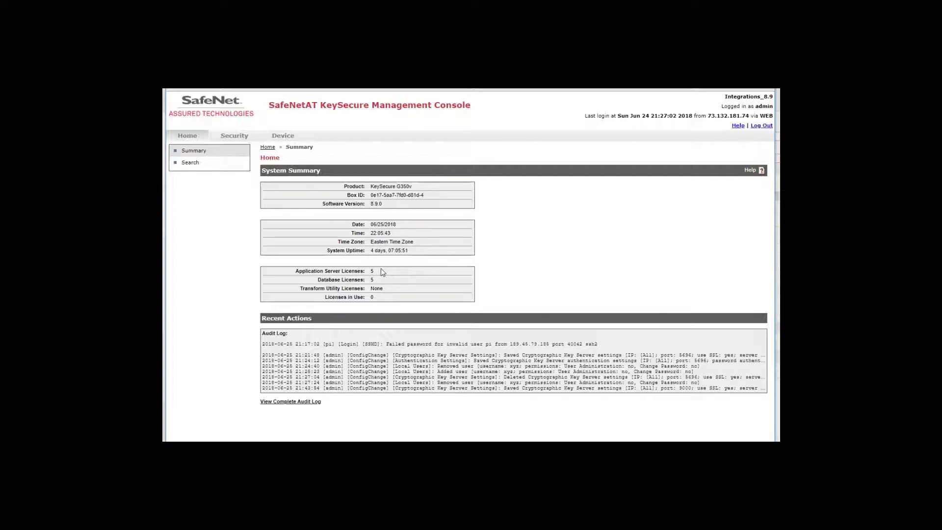
# Go from the Home summary to the Security section's Key List
pyautogui.click(233, 138)
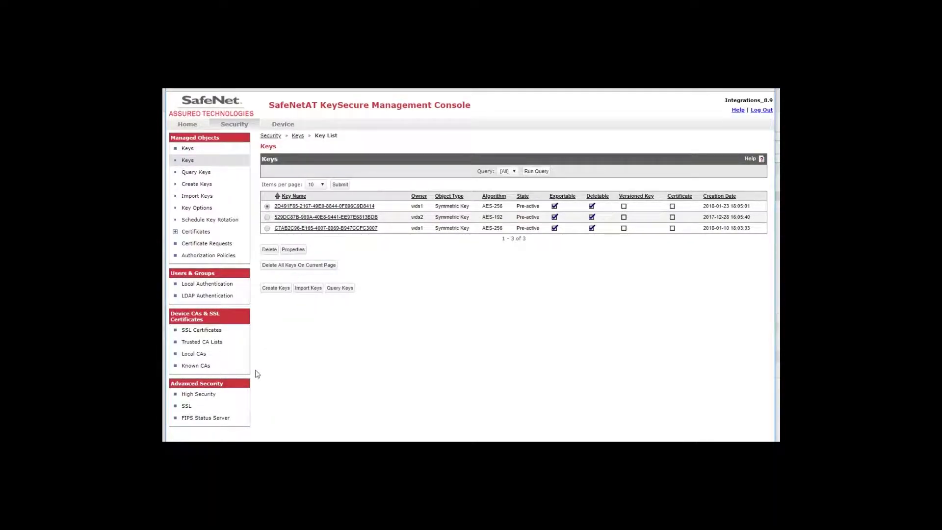
# Check the Local CAs and the KMIP_Server_Demo_List CAs, then return to Trusted CA Lists
pyautogui.click(194, 354)
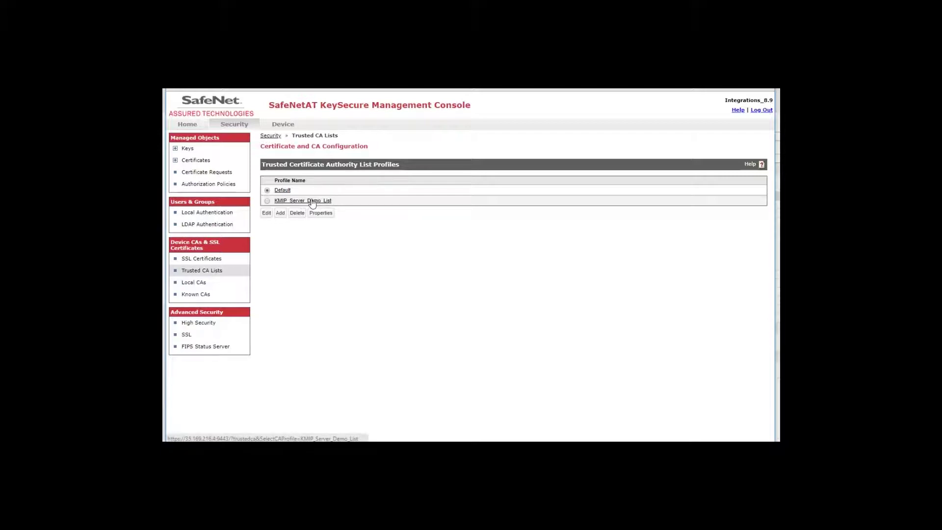
pyautogui.click(314, 200)
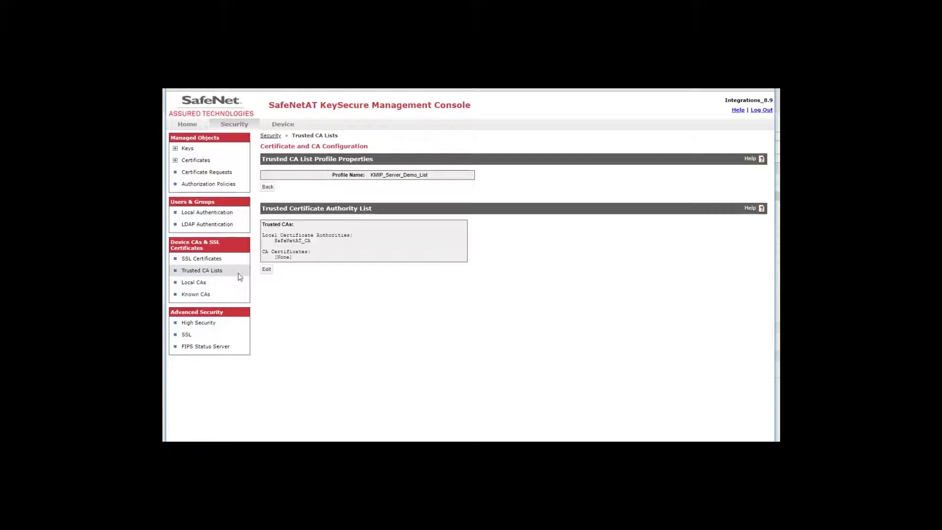
pyautogui.click(216, 271)
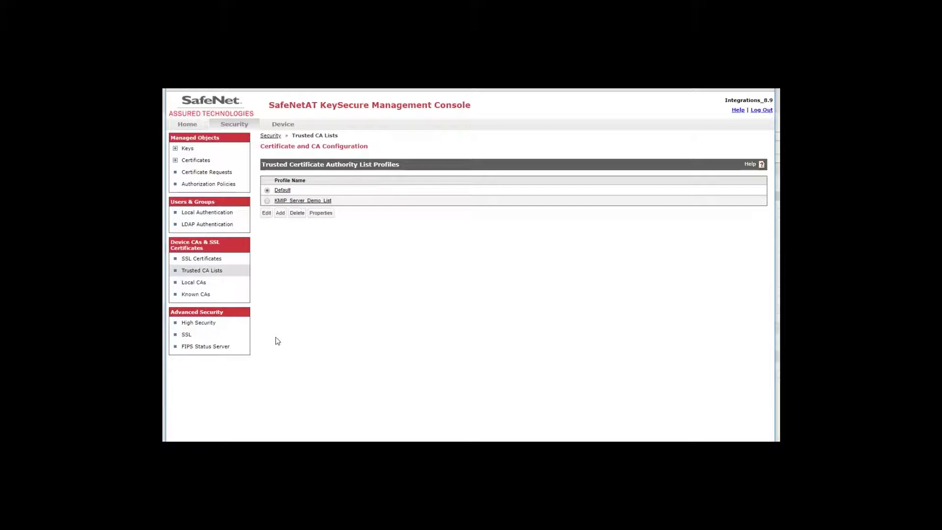
# Show the SSL Certificates list containing KMIP_Server_Cert and rfc-4122-demo
pyautogui.click(214, 260)
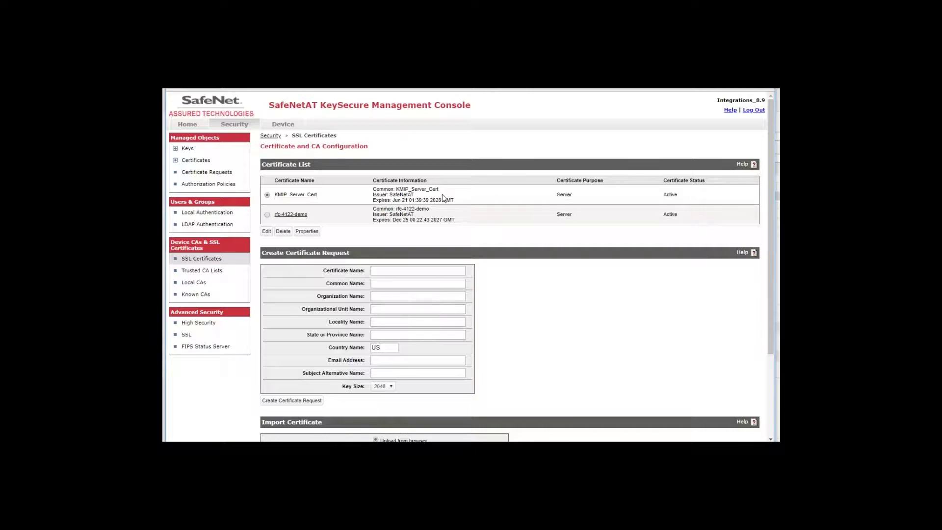
# In Key Server settings, add a new KMIP protocol entry listening on all IPs
pyautogui.click(284, 124)
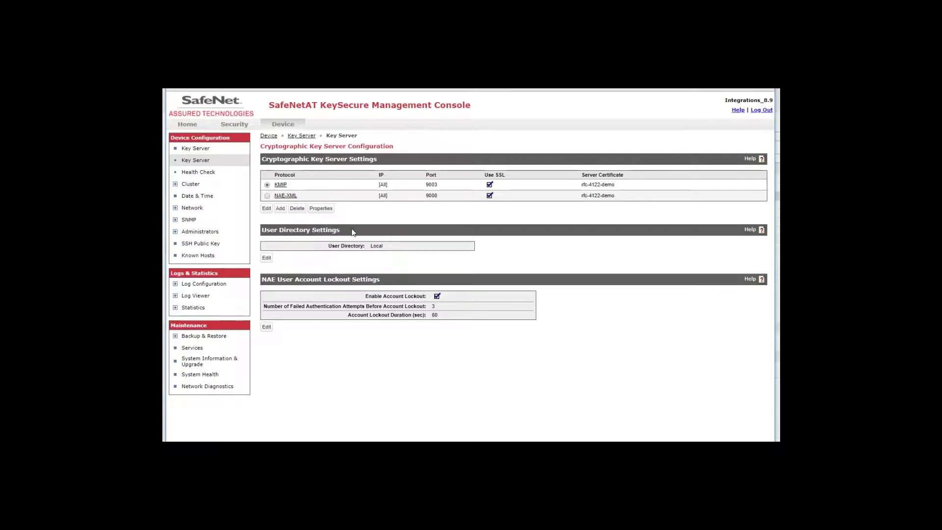
pyautogui.click(279, 209)
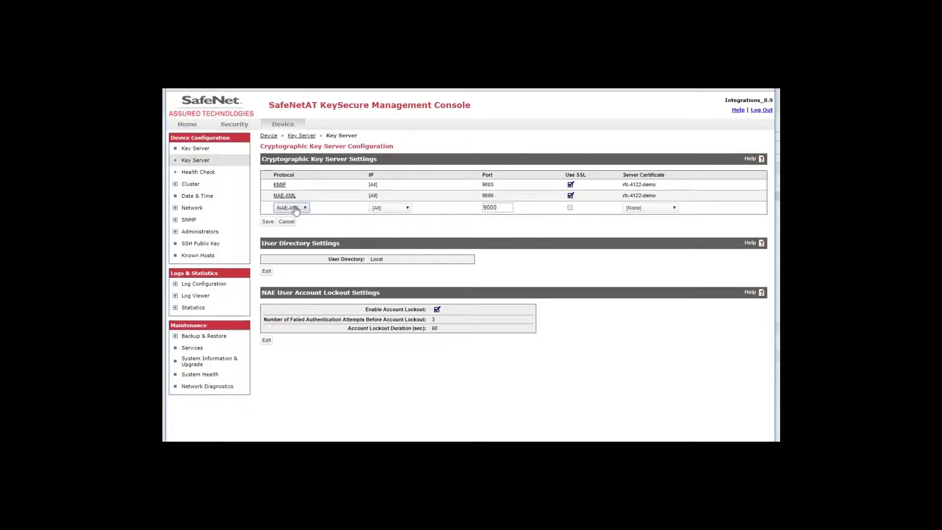
pyautogui.click(295, 209)
pyautogui.click(293, 224)
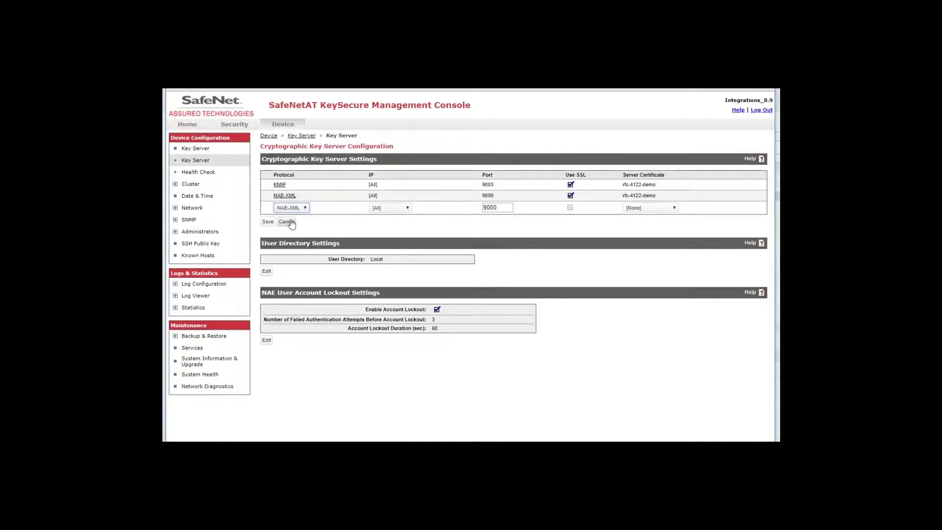
pyautogui.click(291, 208)
pyautogui.click(287, 216)
pyautogui.click(387, 212)
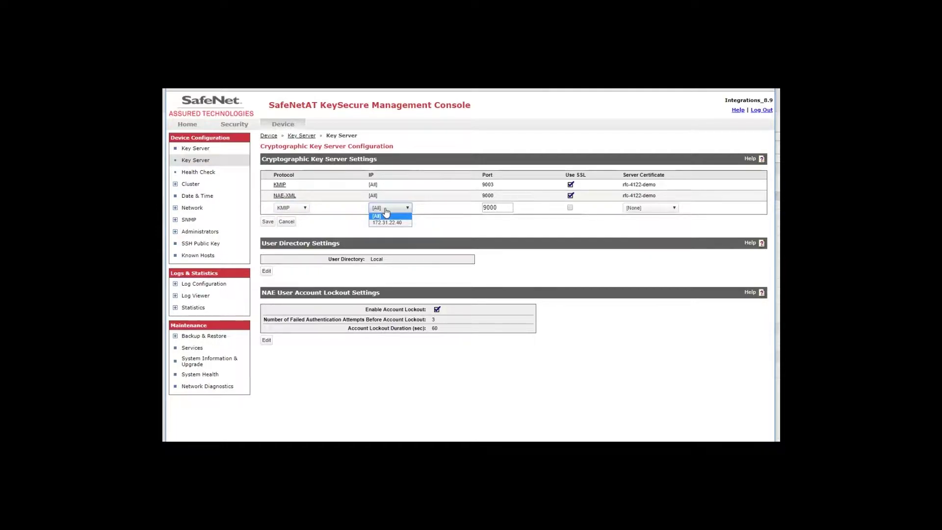
pyautogui.click(386, 212)
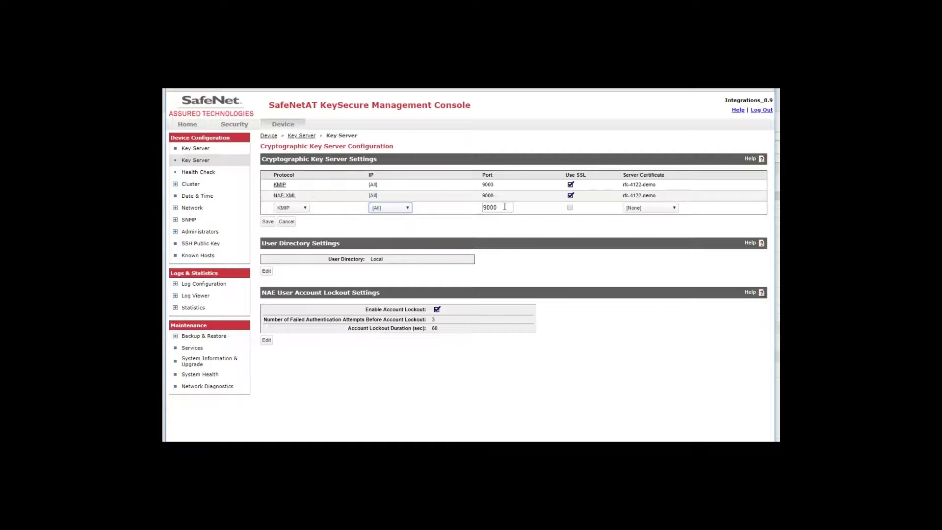
# Set the entry's port to 5696, enable SSL with KMIP_Server_Cert, and save it
pyautogui.moveTo(504, 210); pyautogui.dragTo(465, 210)
pyautogui.press('BackSpace')
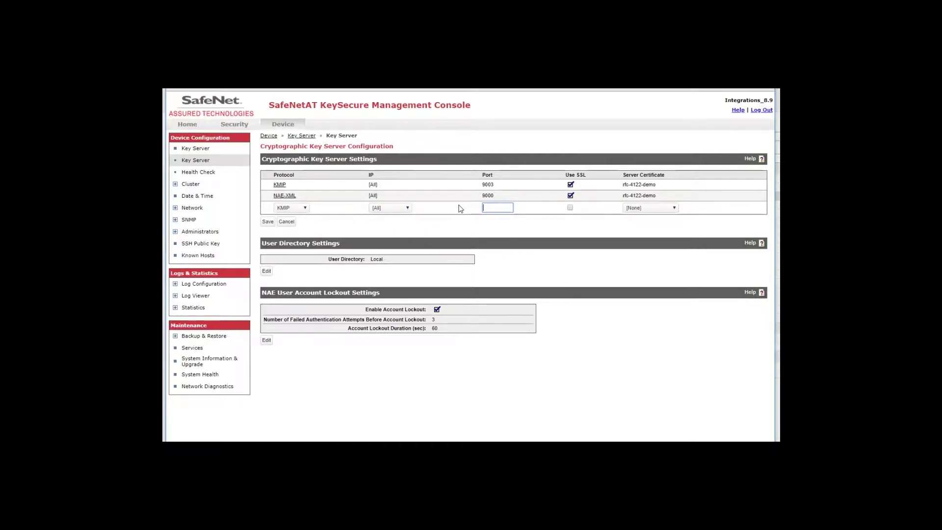
pyautogui.write('5696')
pyautogui.click(570, 207)
pyautogui.click(659, 210)
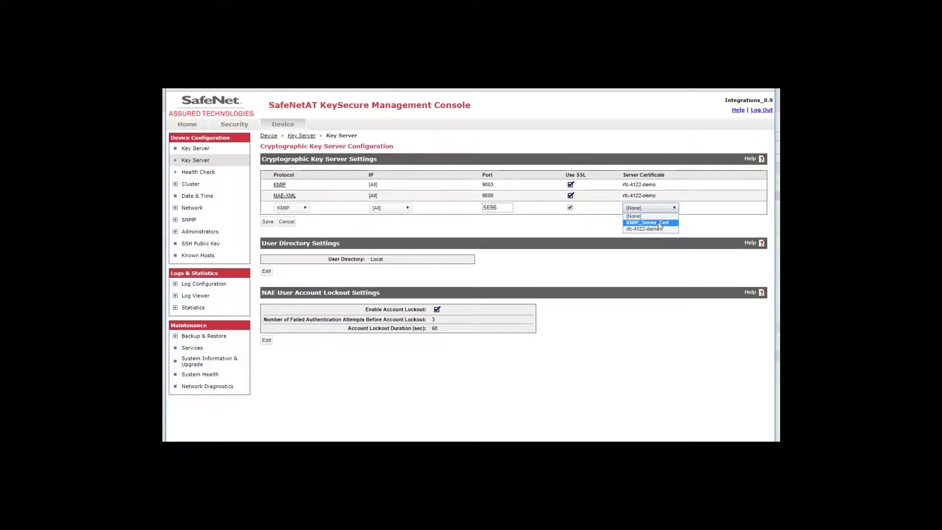
pyautogui.click(659, 222)
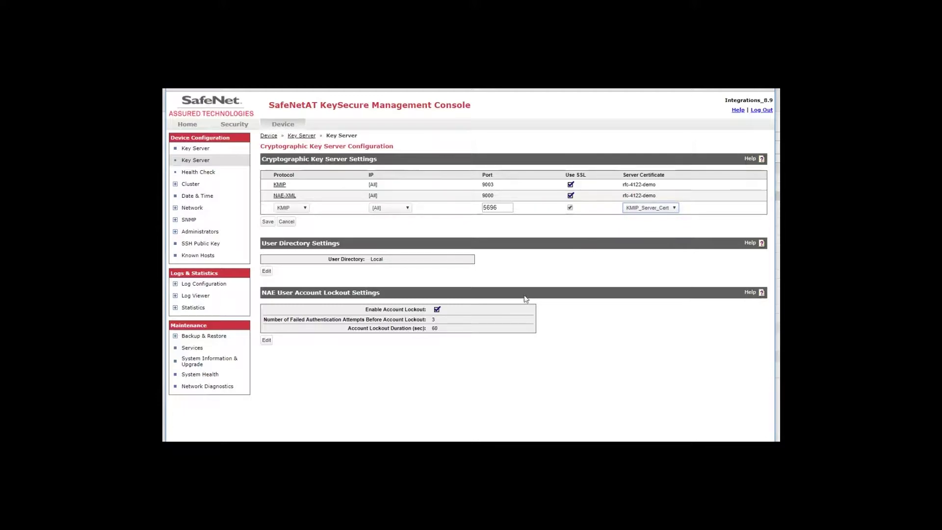
pyautogui.click(268, 221)
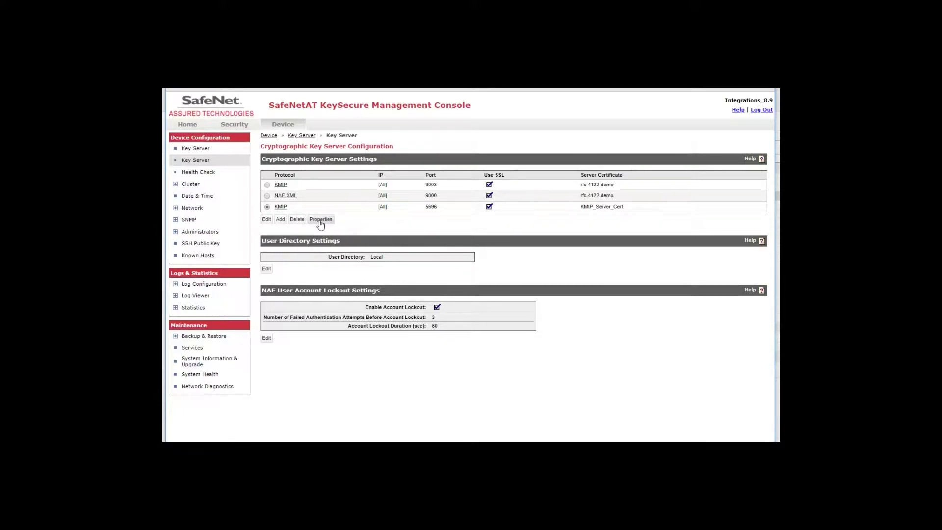
# Show the properties page of the new KMIP 5696 server
pyautogui.click(320, 220)
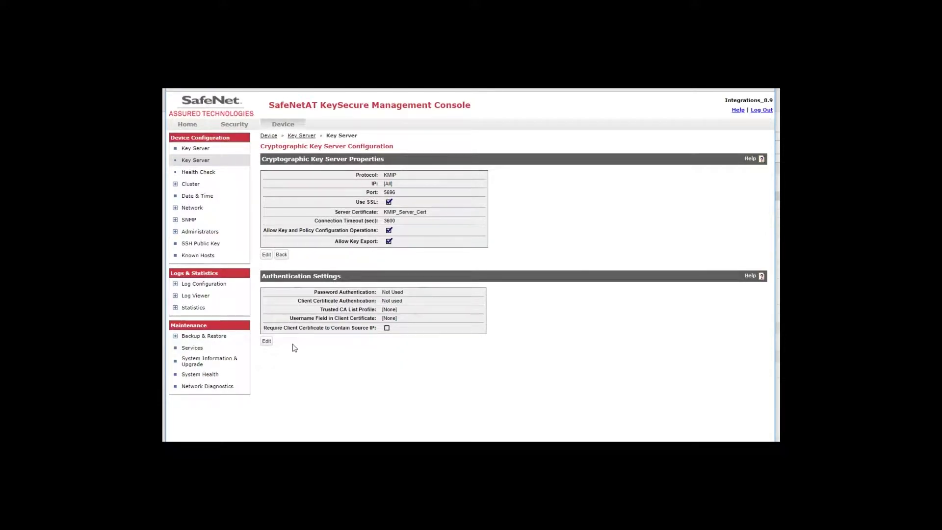
# Set client certificates to 'Used for SSL session and username' with the KMIP_Server_Demo_List trusted CA profile
pyautogui.click(266, 342)
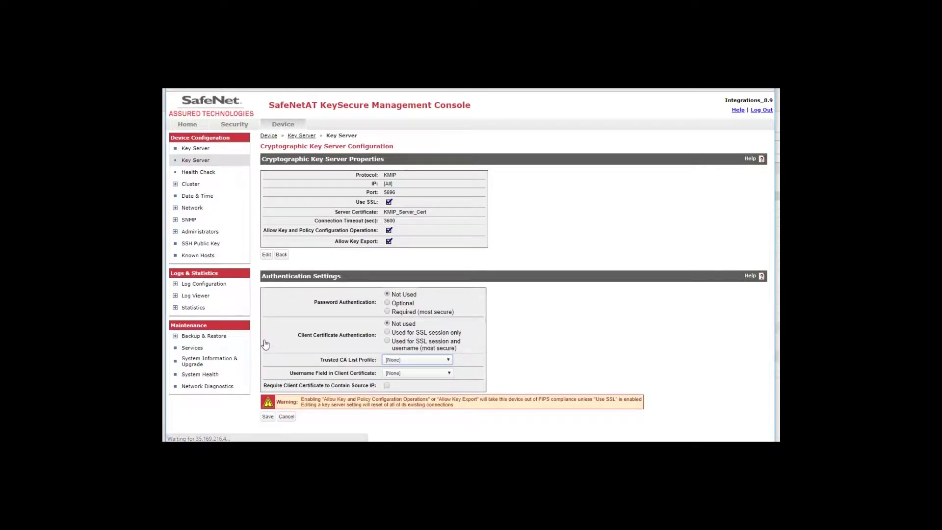
pyautogui.press('Tab')
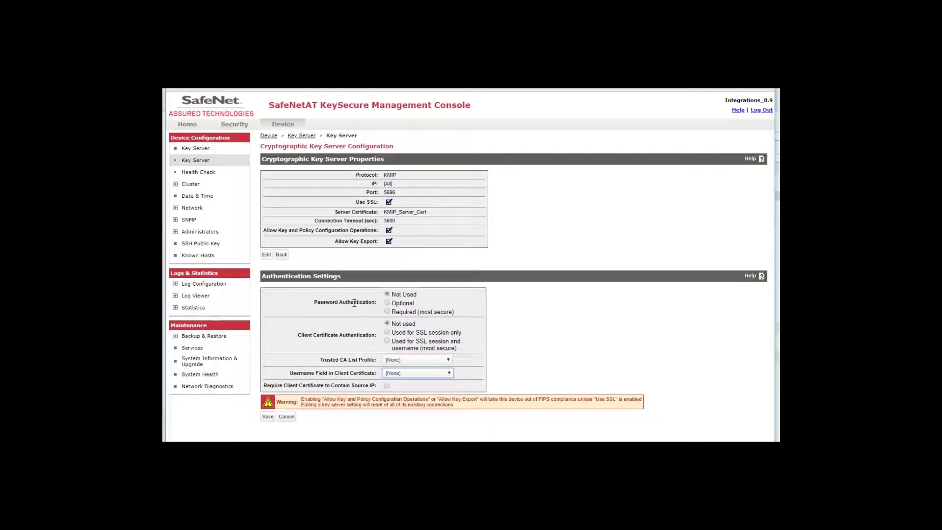
pyautogui.click(388, 341)
pyautogui.click(405, 362)
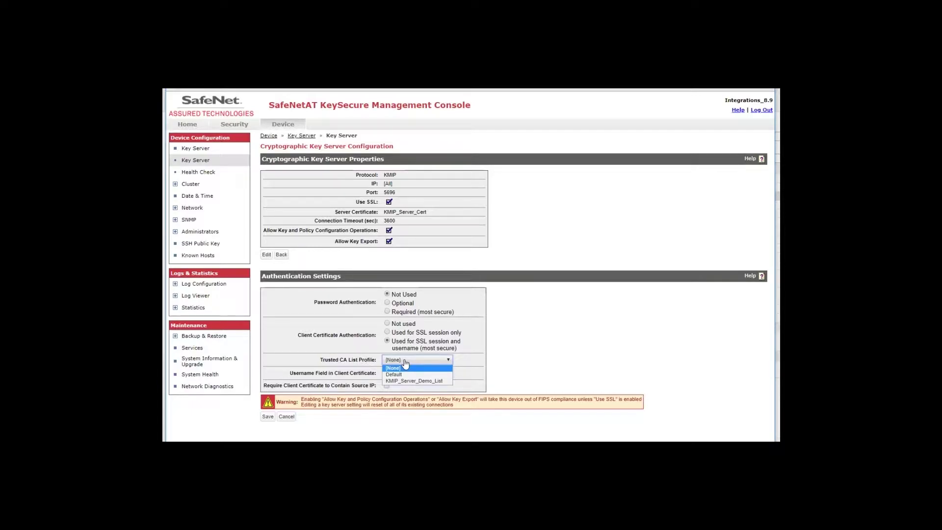
pyautogui.click(406, 382)
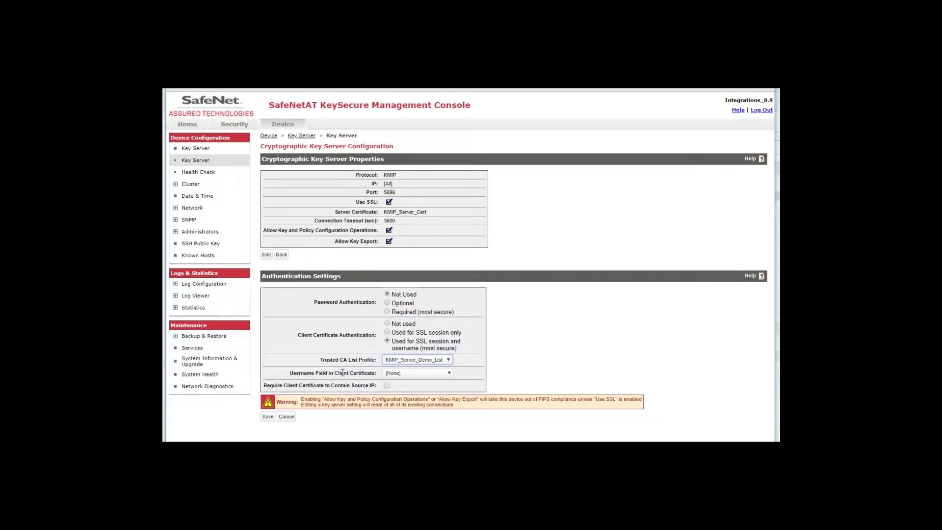
# Set the client certificate username field to CN (Common Name) and save the authentication settings
pyautogui.click(449, 374)
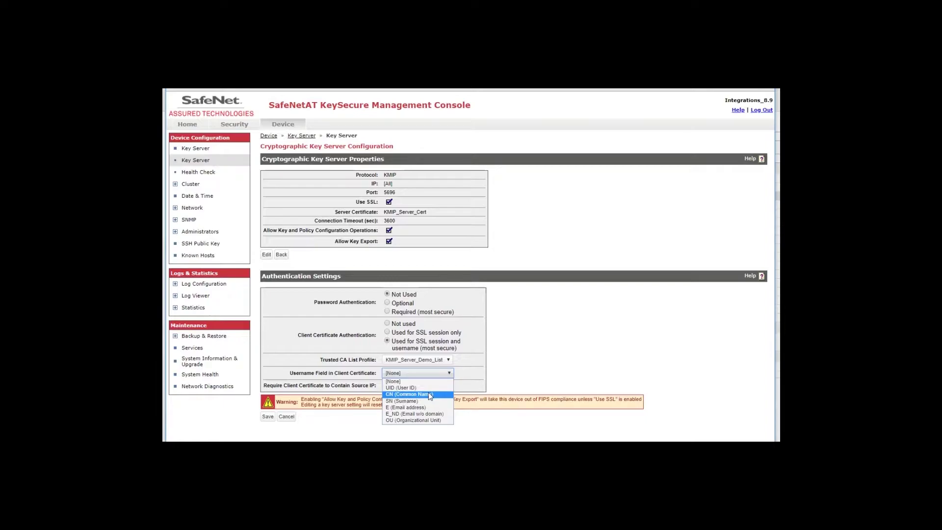
pyautogui.click(430, 395)
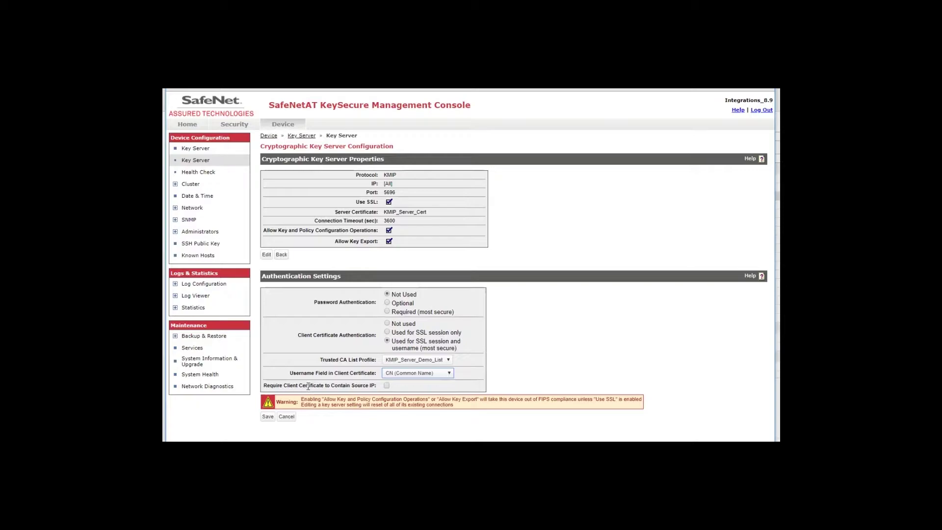
pyautogui.click(266, 420)
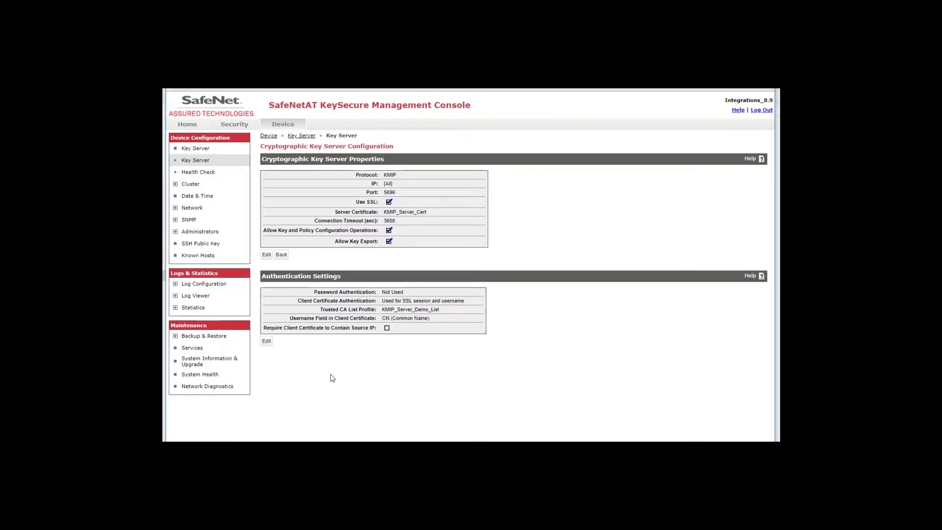
# Under Security > Local Authentication, add and save local user 'clientname' with a password
pyautogui.click(239, 126)
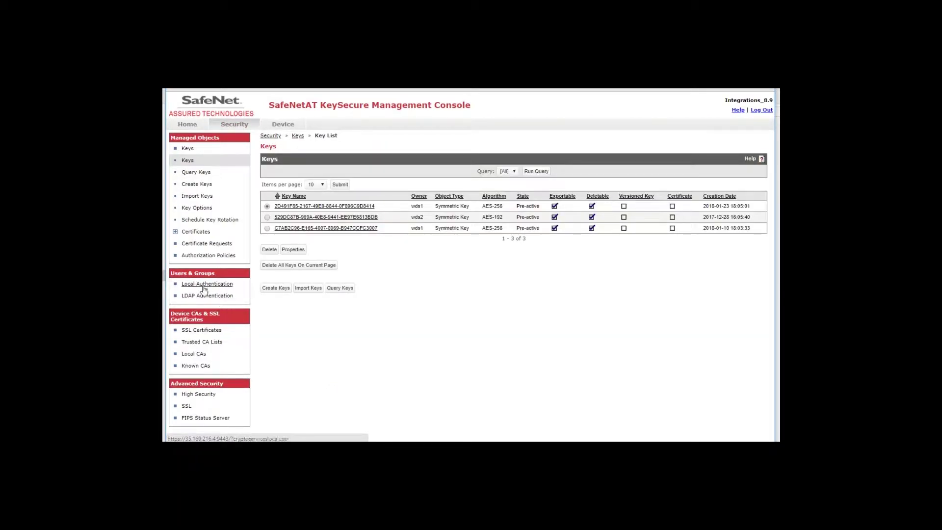
pyautogui.click(204, 285)
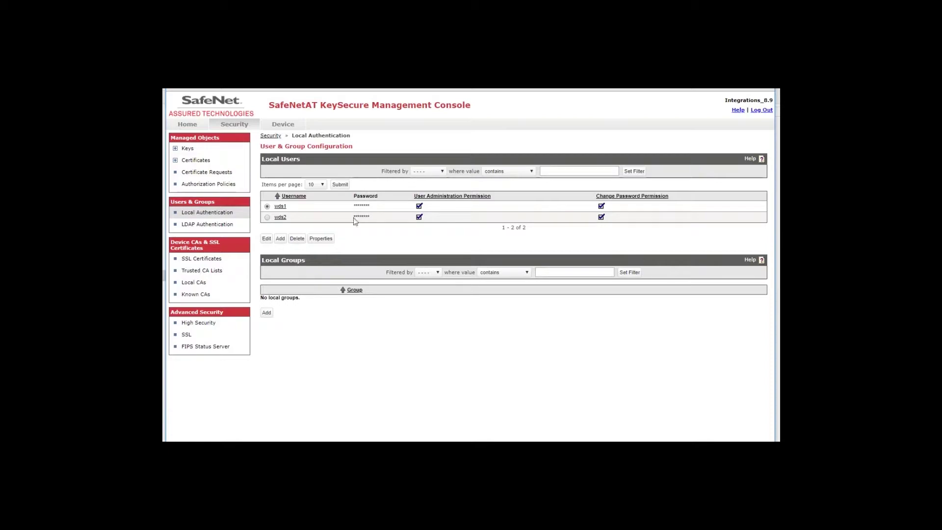
pyautogui.click(280, 239)
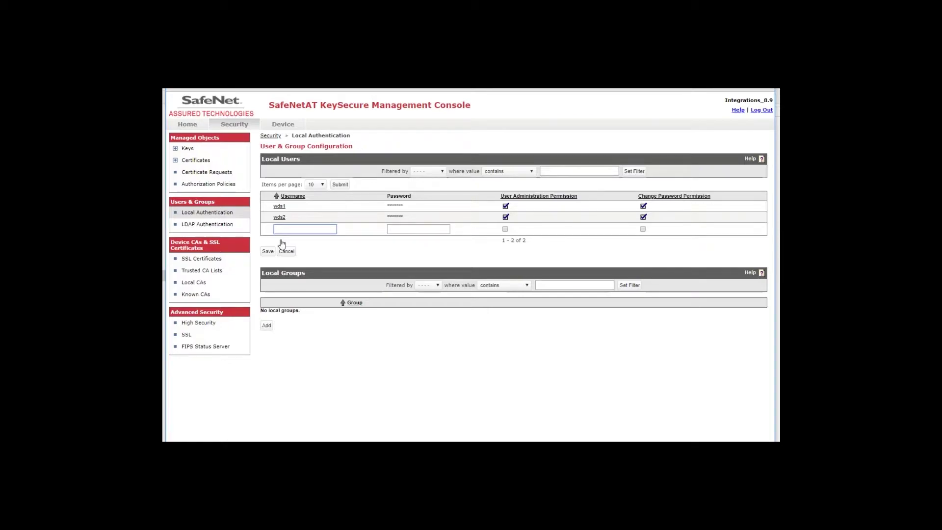
pyautogui.write('clientname')
pyautogui.click(403, 228)
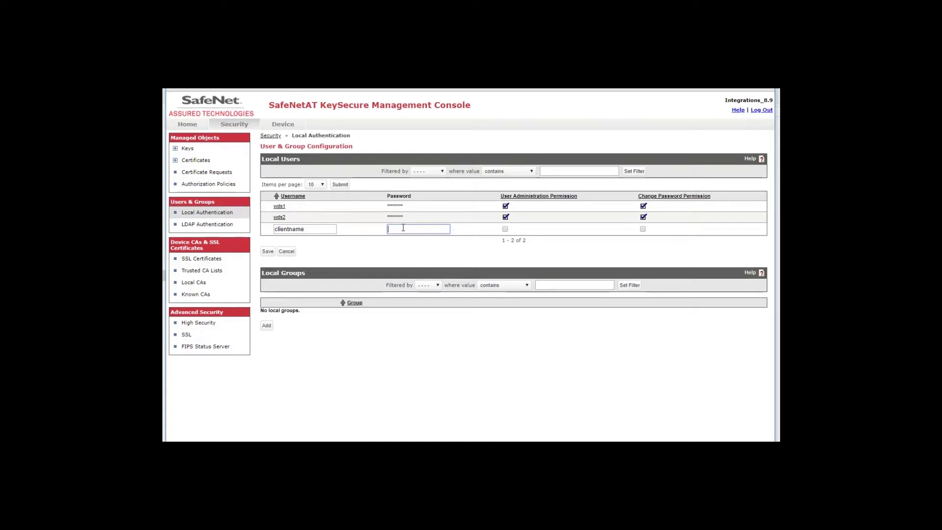
pyautogui.write('••••••')
pyautogui.click(268, 252)
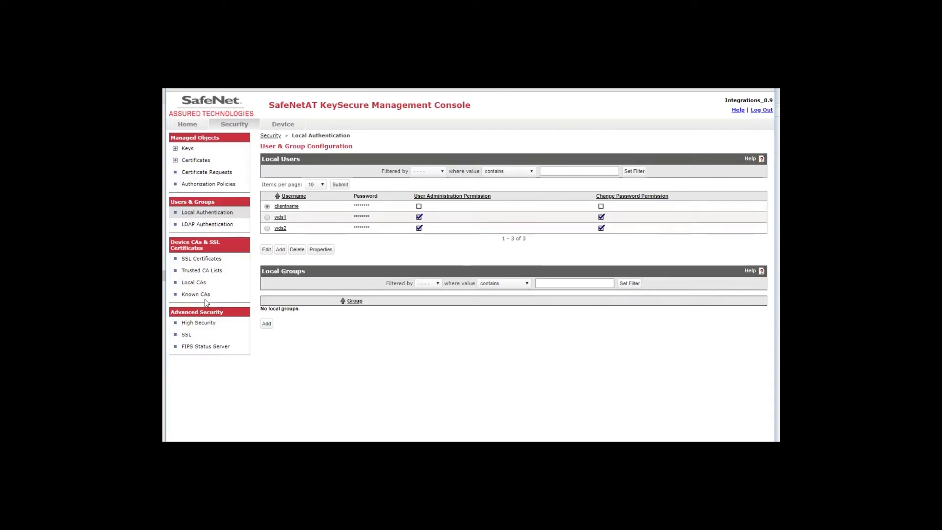
# Select SafeNetAT_CA in the Local Certificate Authority List
pyautogui.click(192, 284)
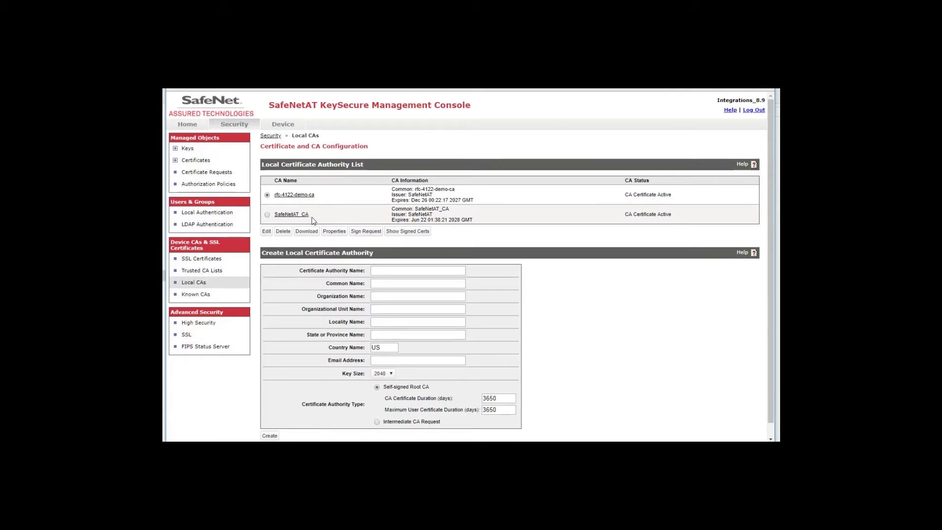
pyautogui.click(267, 215)
# Show the Sign Certificate Request form for SafeNetAT_CA with a 3649-day duration
pyautogui.click(366, 233)
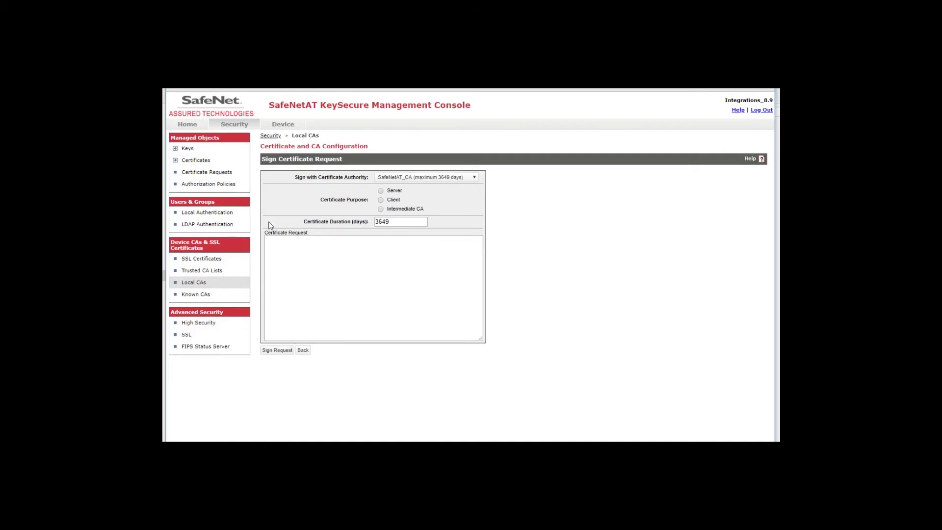
# Go back to the Device section's Key Server page showing KMIP on port 5696 with KMIP_Server_Cert
pyautogui.click(276, 125)
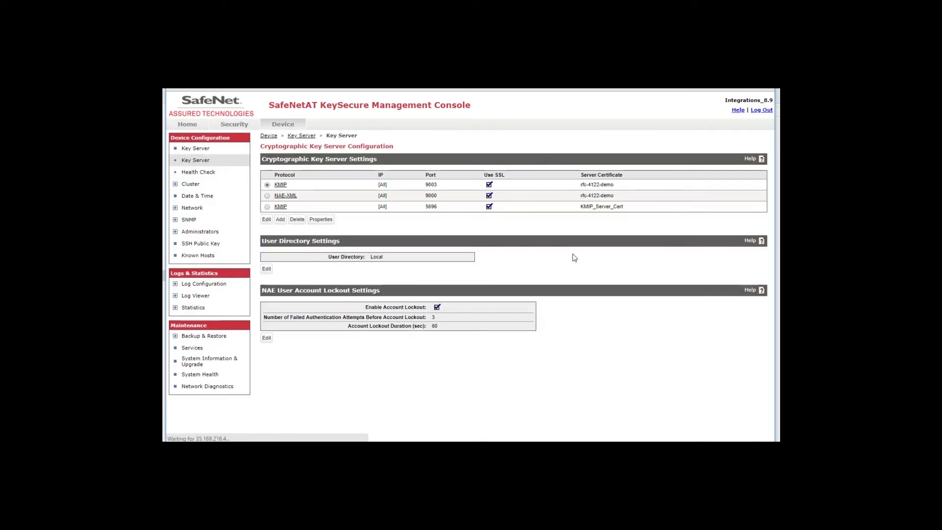